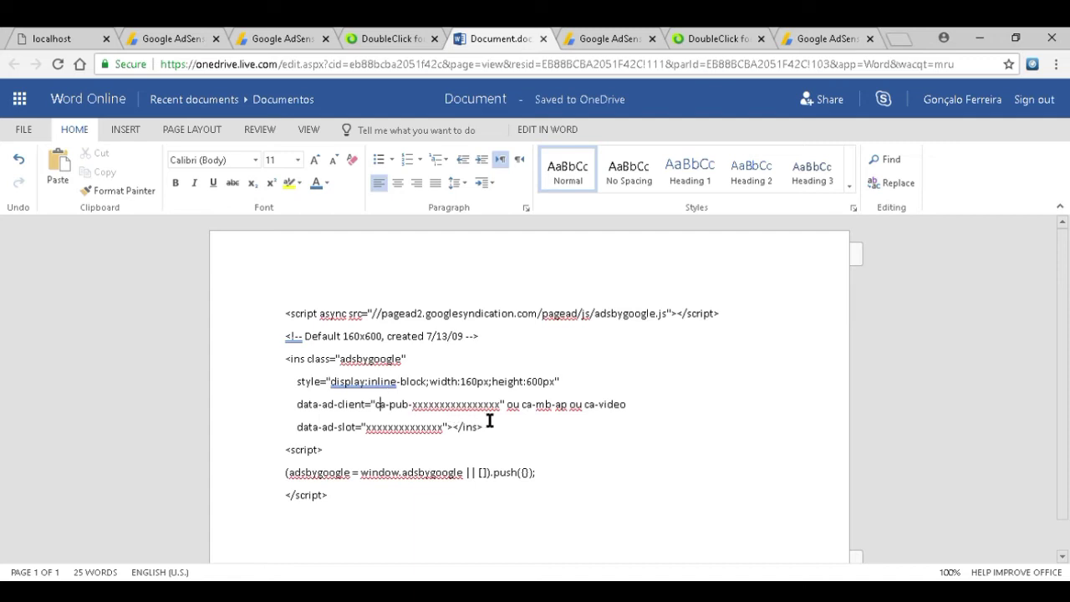
Highlight the ca-pub publisher ID in the data-ad-client line of the ad code, and clear the selection
key("shift+Right")
key("shift+Right")
key("shift+Right")
key("shift+Right")
key("shift+Right")
key("shift+Right")
key("shift+Right")
key("shift+Right")
key("shift+Right")
key("shift+Right")
key("shift+Right")
key("shift+Right")
key("shift+Right")
key("shift+Right")
key("shift+Right")
key("shift+Right")
key("shift+Right")
key("shift+Right")
key("shift+Right")
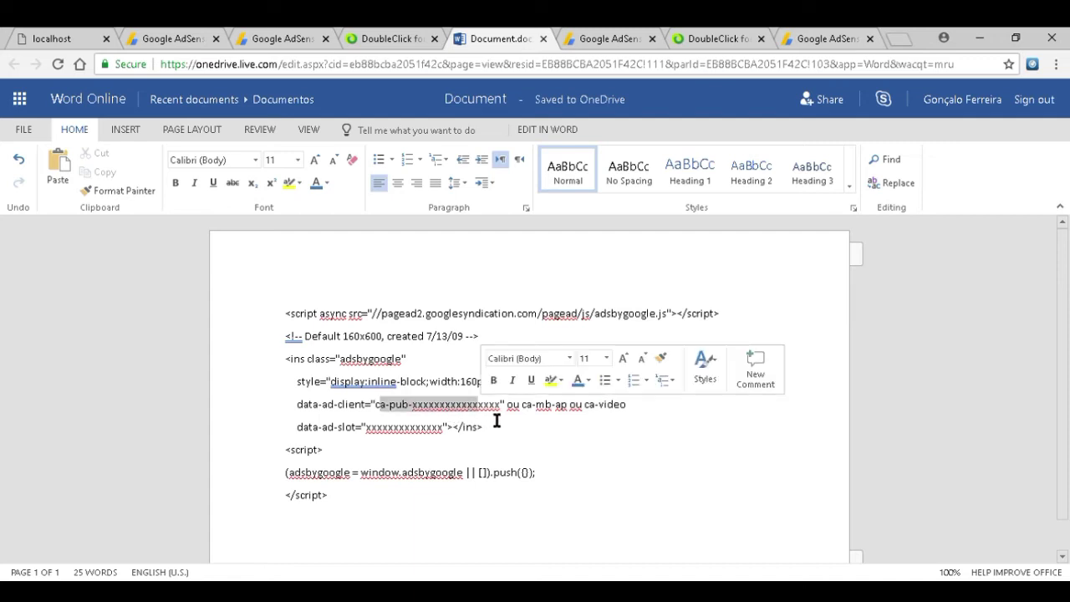
left_click(497, 421)
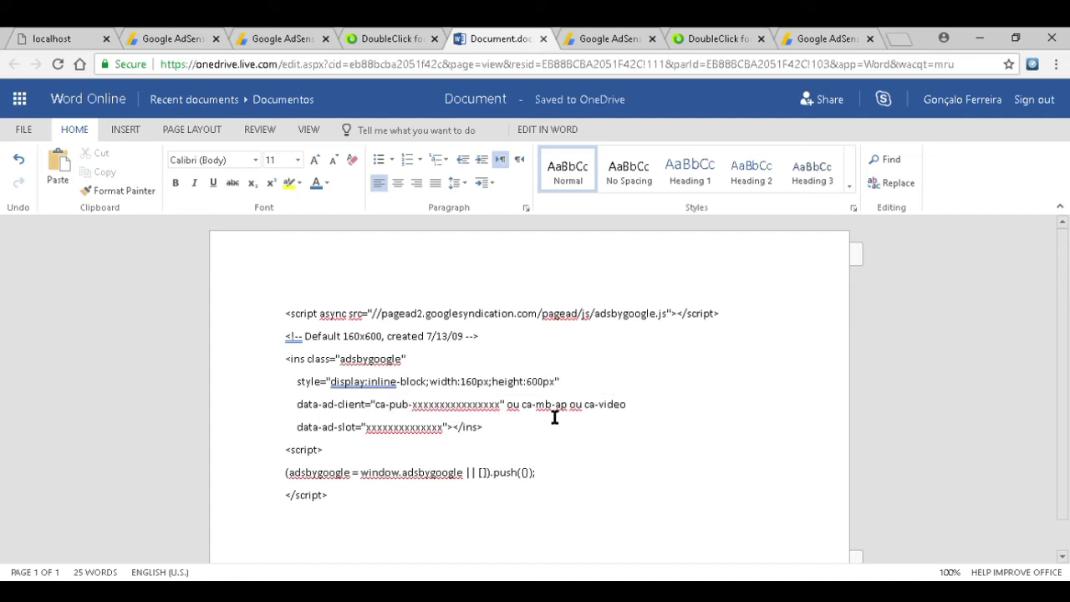
Correct the ca-mb-ap alternative after the data-ad-client value so it reads ca-mb-app
left_click(521, 416)
left_click(576, 418)
type("p")
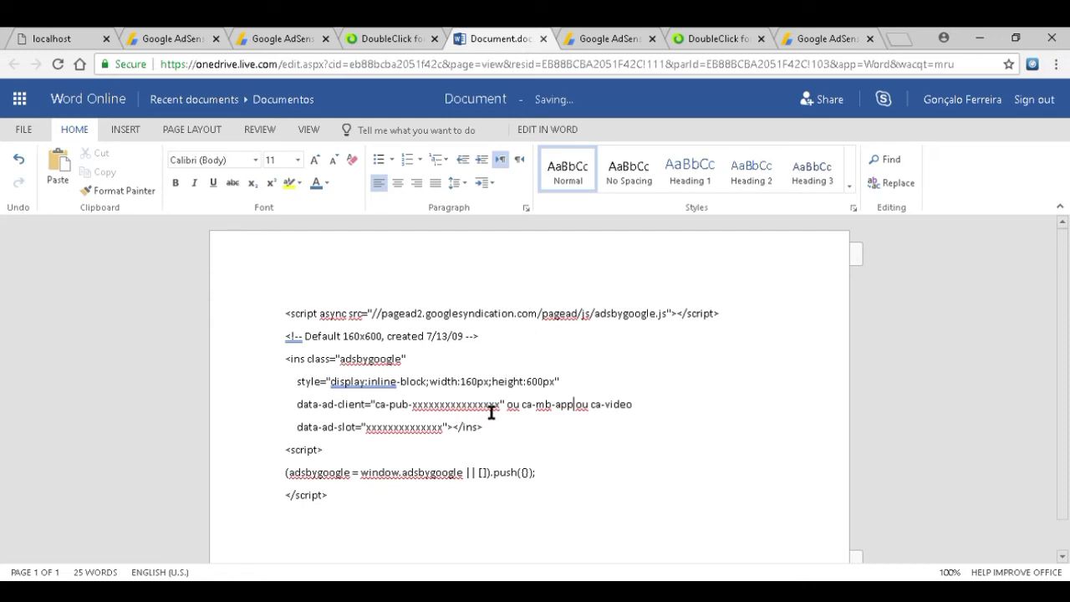
Replace pub with mb-app in the data-ad-client value so its prefix reads ca-mb-app
left_click(405, 416)
key("BackSpace")
key("BackSpace")
key("Delete")
type("mb-app")
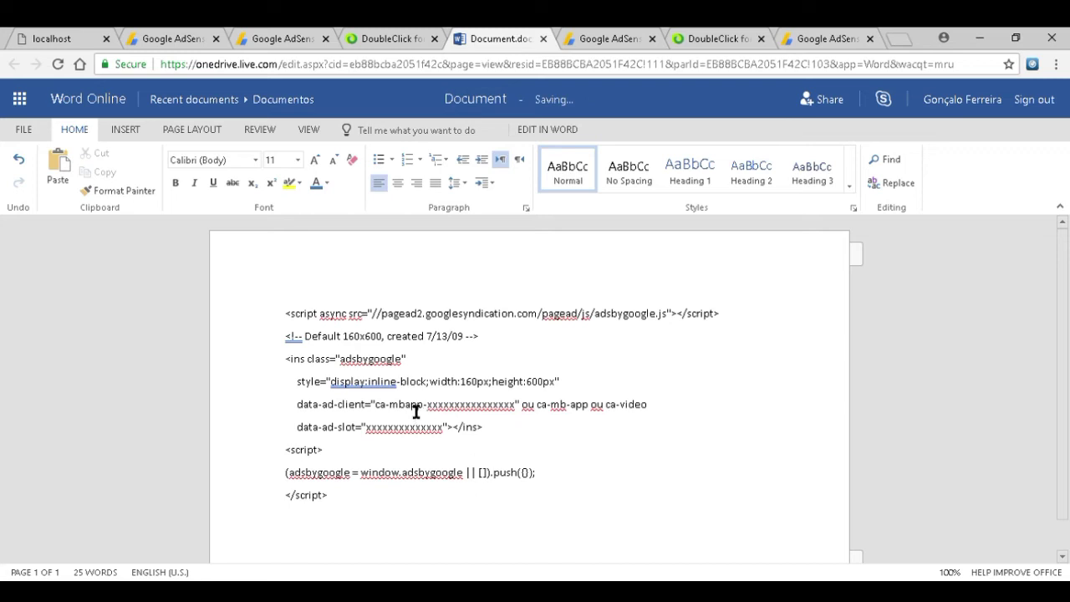
type("-")
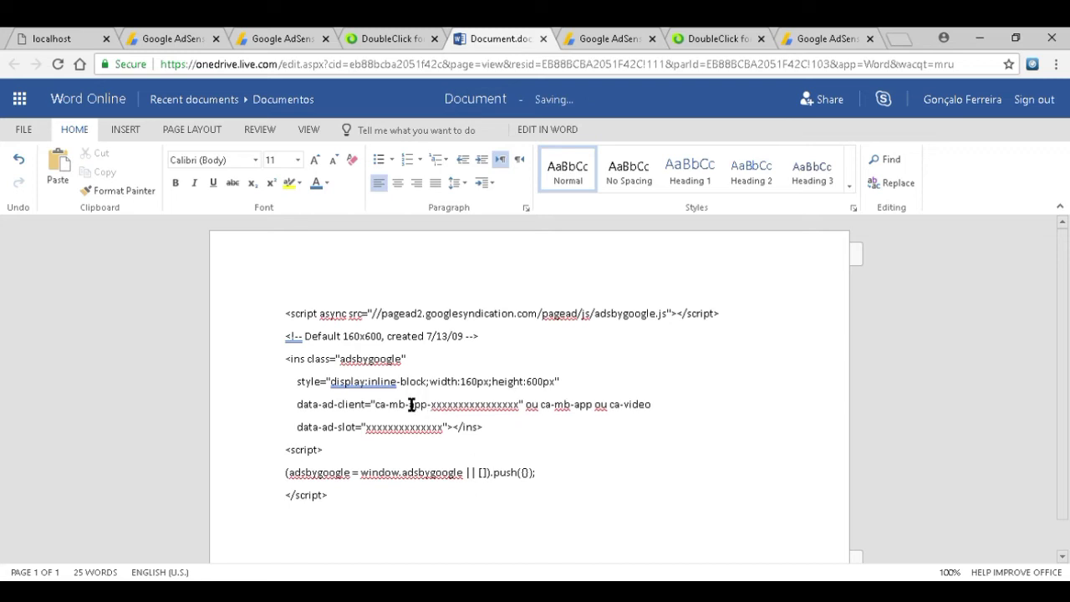
Replace the prefix of the data-ad-client value with ca-video, keeping the placeholder ID after it
key("Left")
key("Left")
key("Left")
key("Left")
key("Left")
key("Left")
key("shift+Right")
key("shift+Right")
key("shift+Right")
key("shift+Right")
key("shift+Right")
key("shift+Right")
key("shift+Right")
key("shift+Right")
key("shift+Right")
key("shift+Right")
type("ca-video")
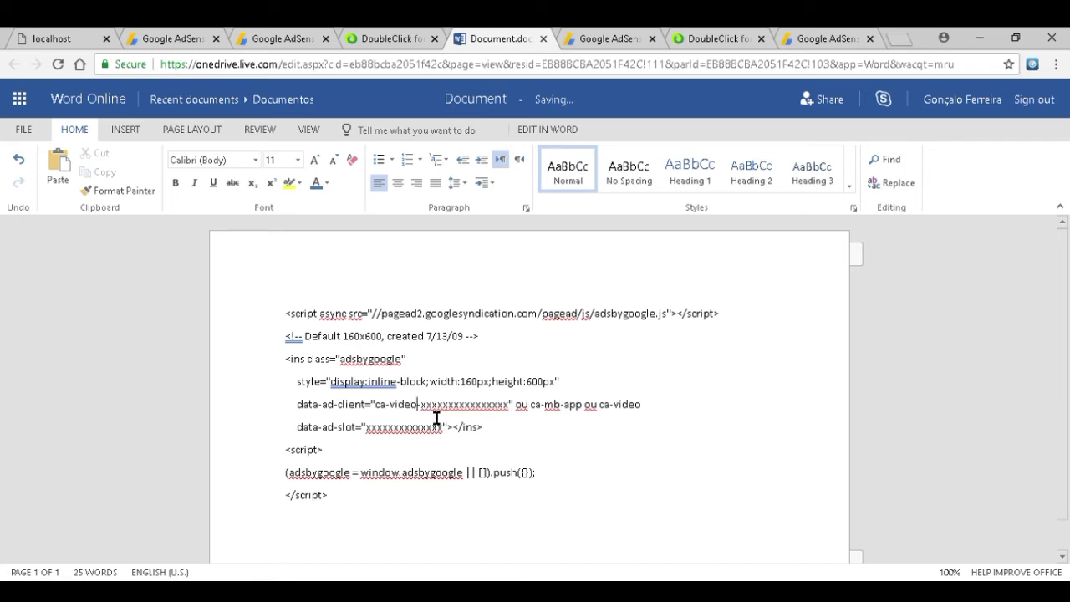
Delete video and its trailing hyphen from the data-ad-client value, and select the placeholder ID after ca-
key("shift+Left")
key("shift+Left")
key("shift+Left")
key("shift+Left")
key("shift+Left")
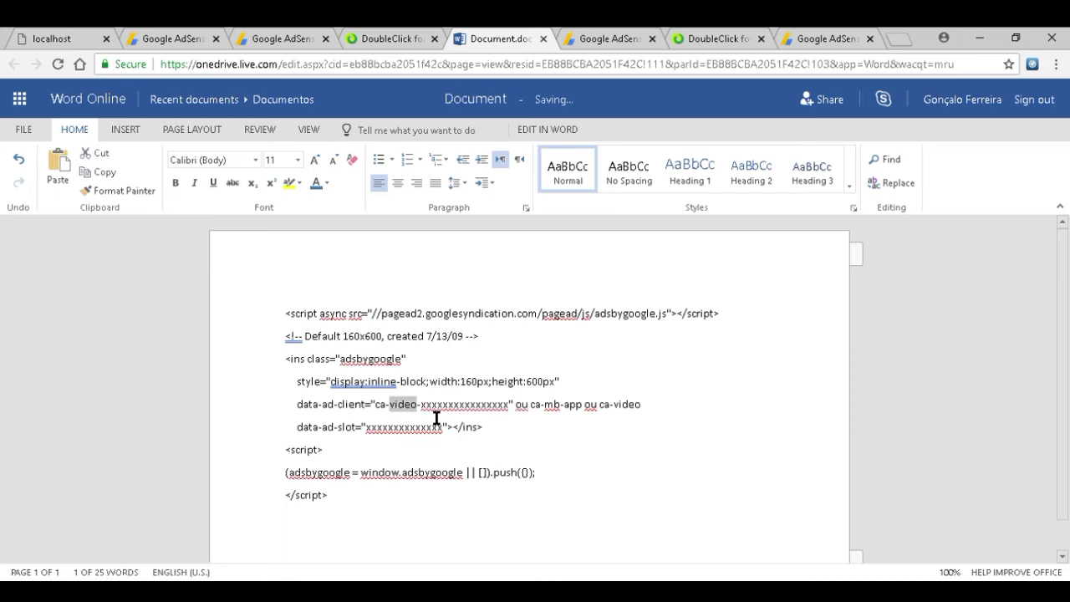
key("Delete")
key("Delete")
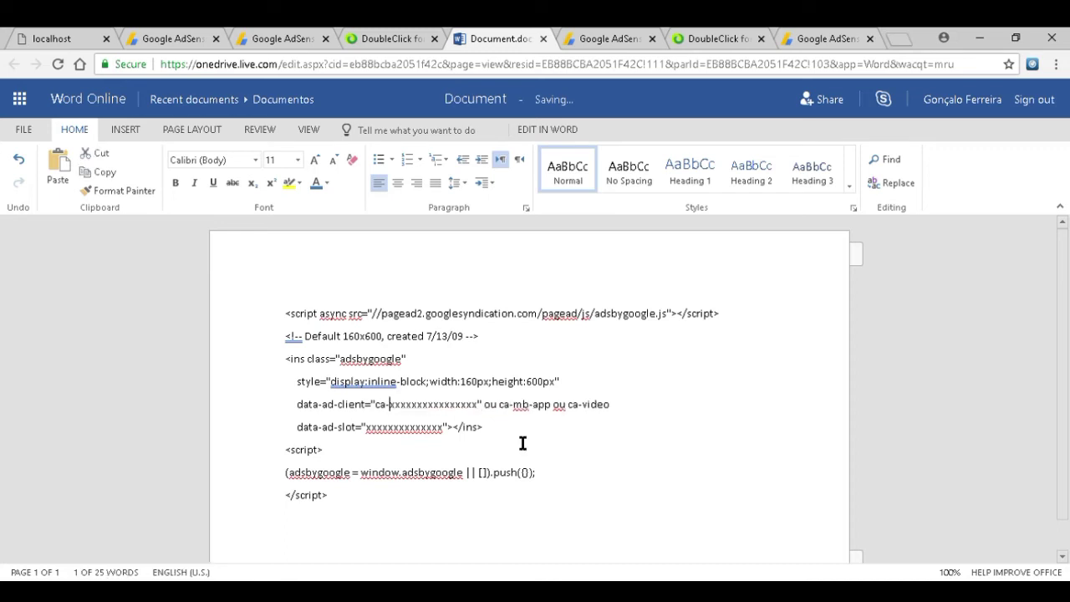
double_click(473, 406)
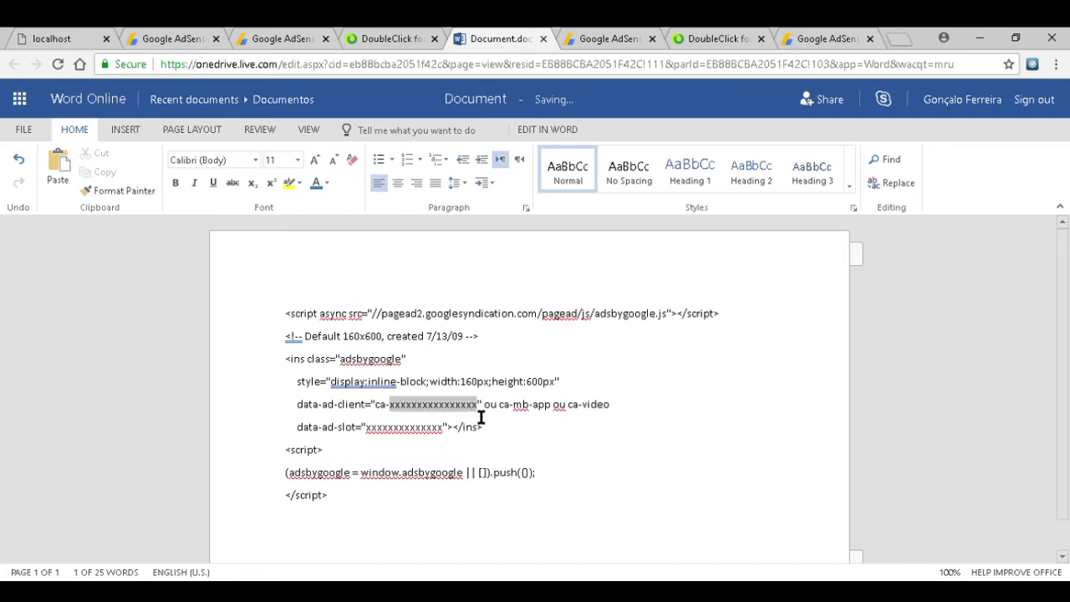
Review the DoubleClick for Publishers network settings and user list, plus the AdSense ad serving and third party access pages
left_click(380, 33)
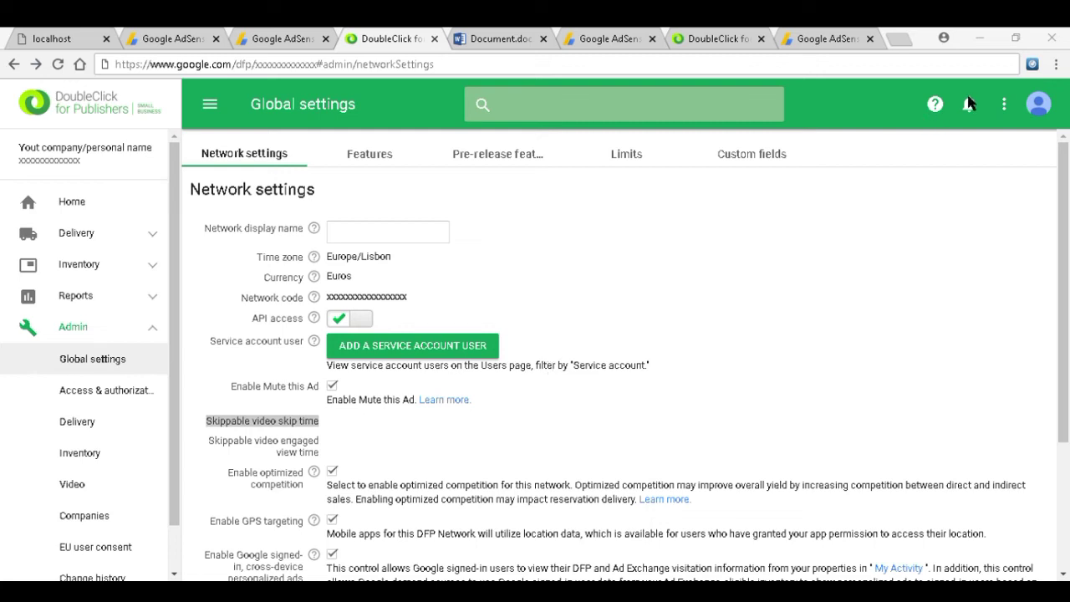
left_click(560, 439)
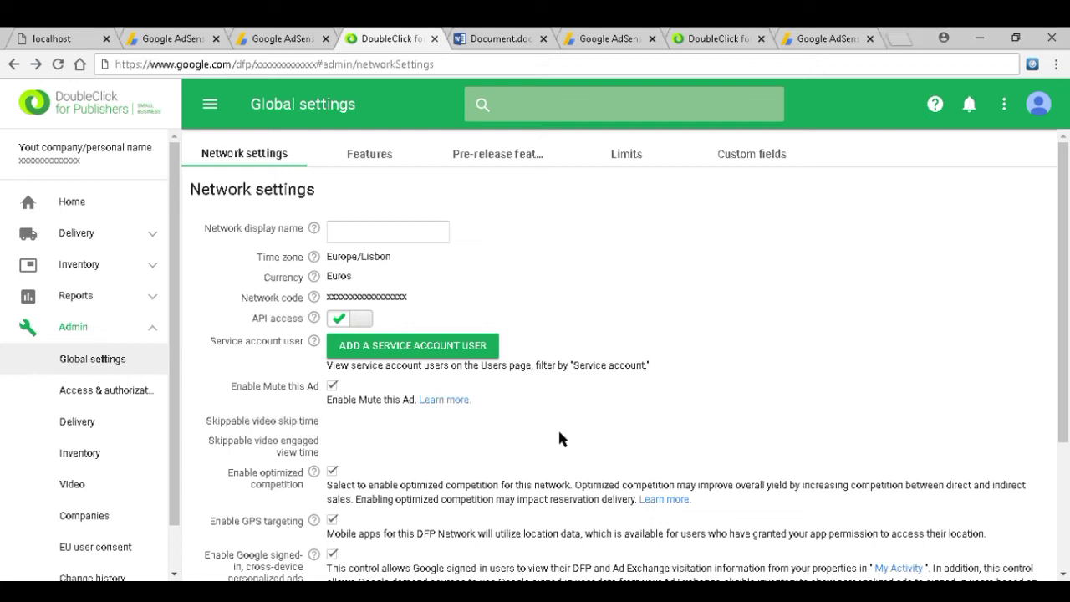
left_click(274, 36)
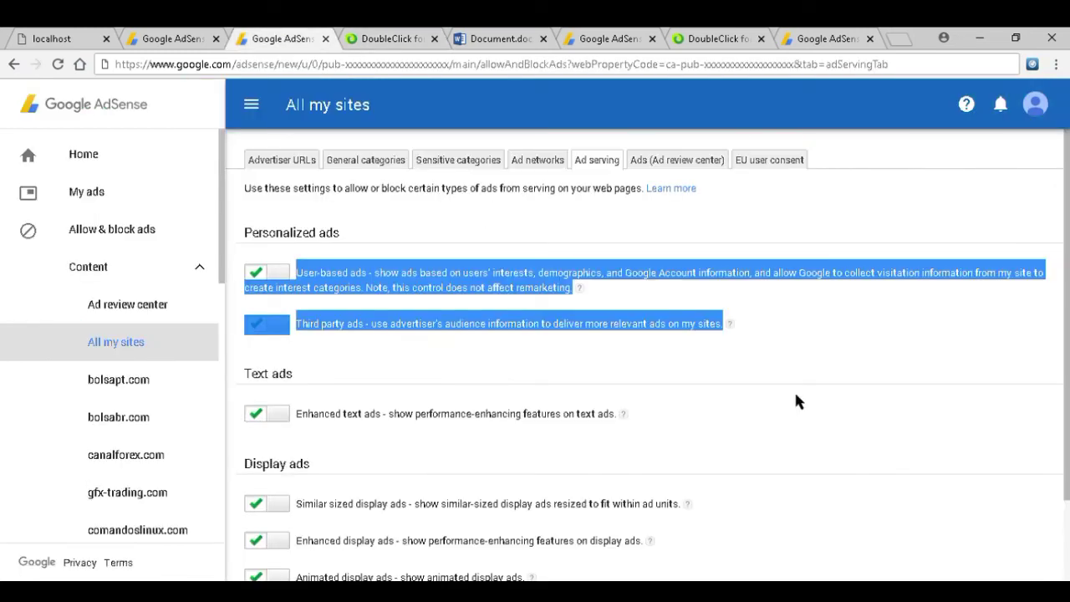
left_click(609, 37)
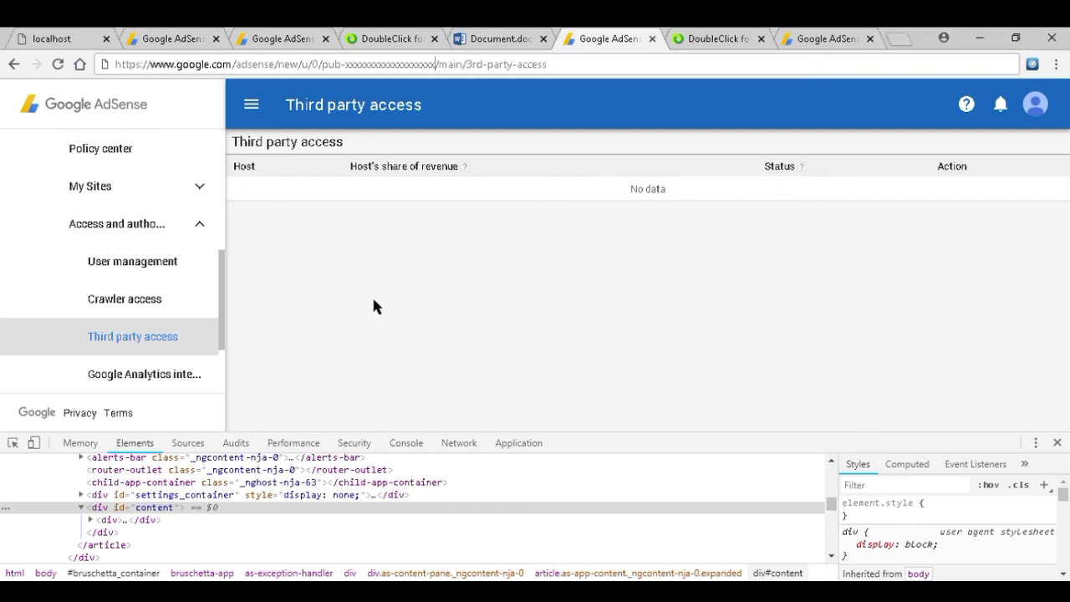
left_click(380, 33)
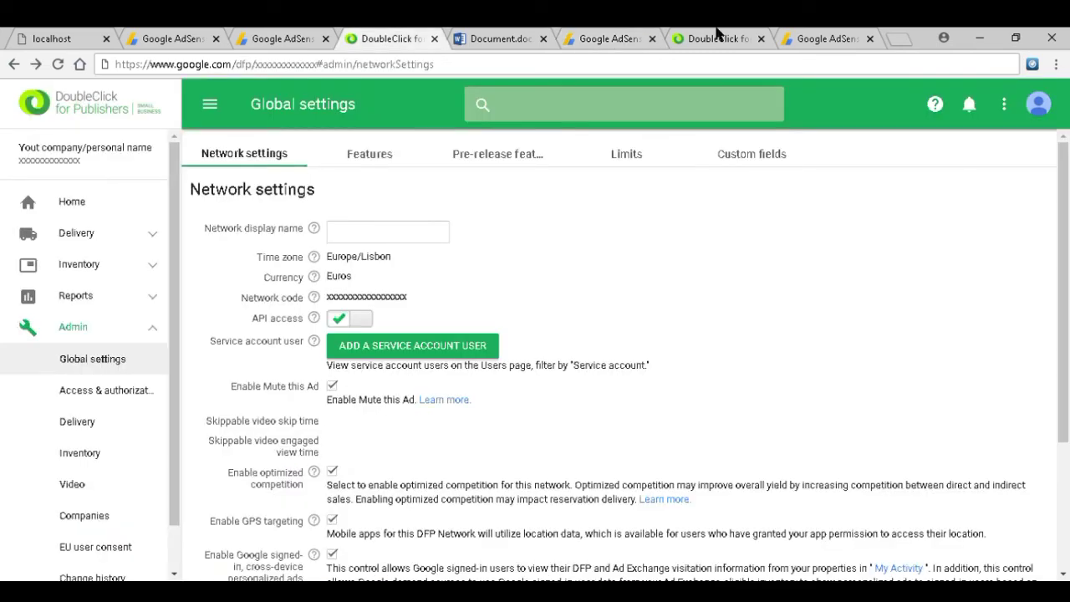
left_click(717, 35)
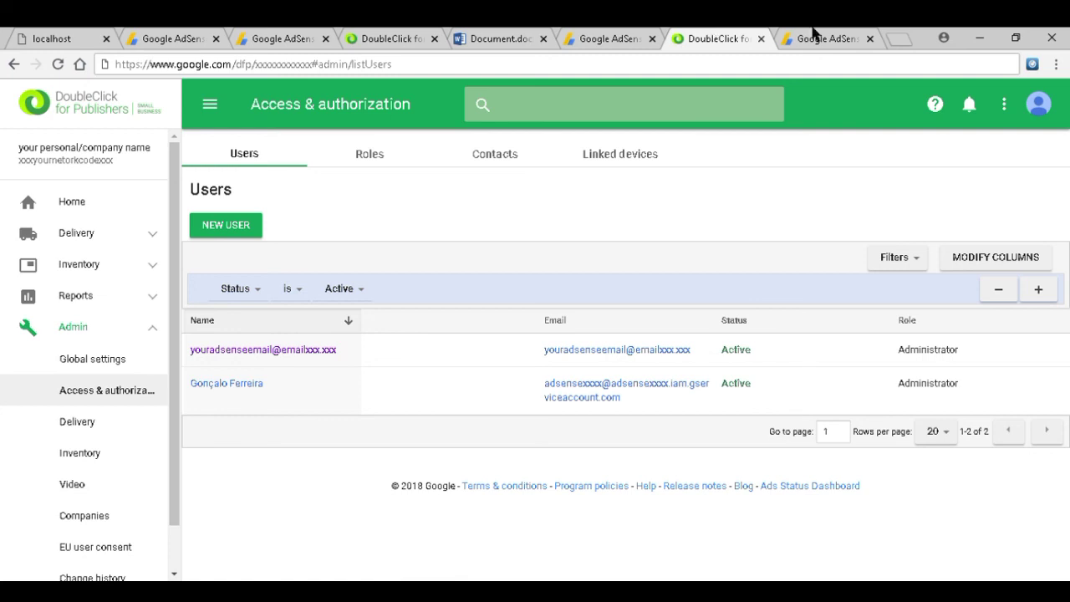
left_click(813, 37)
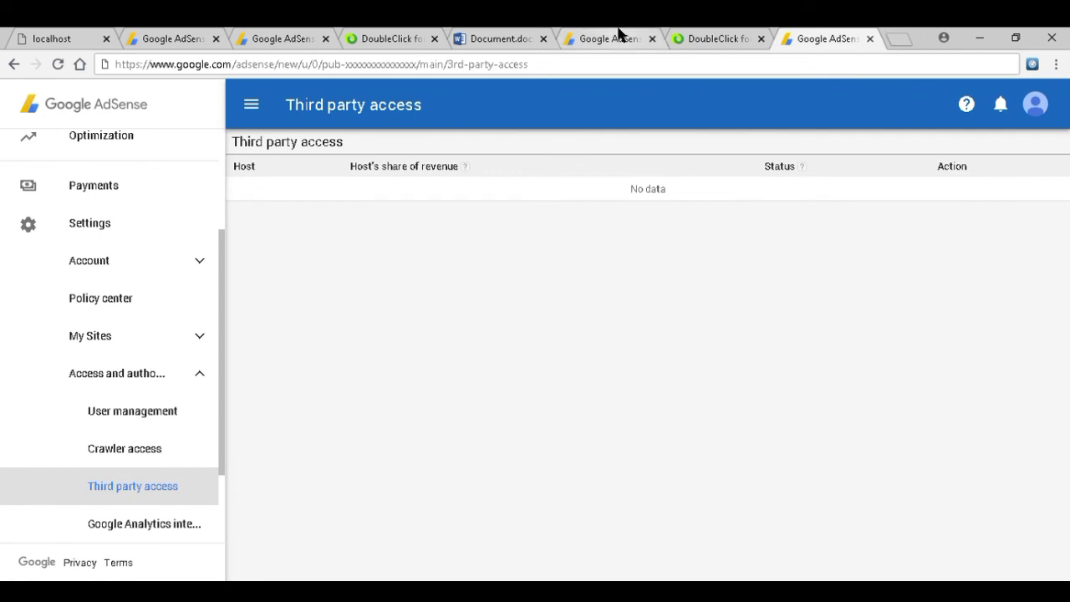
left_click(81, 32)
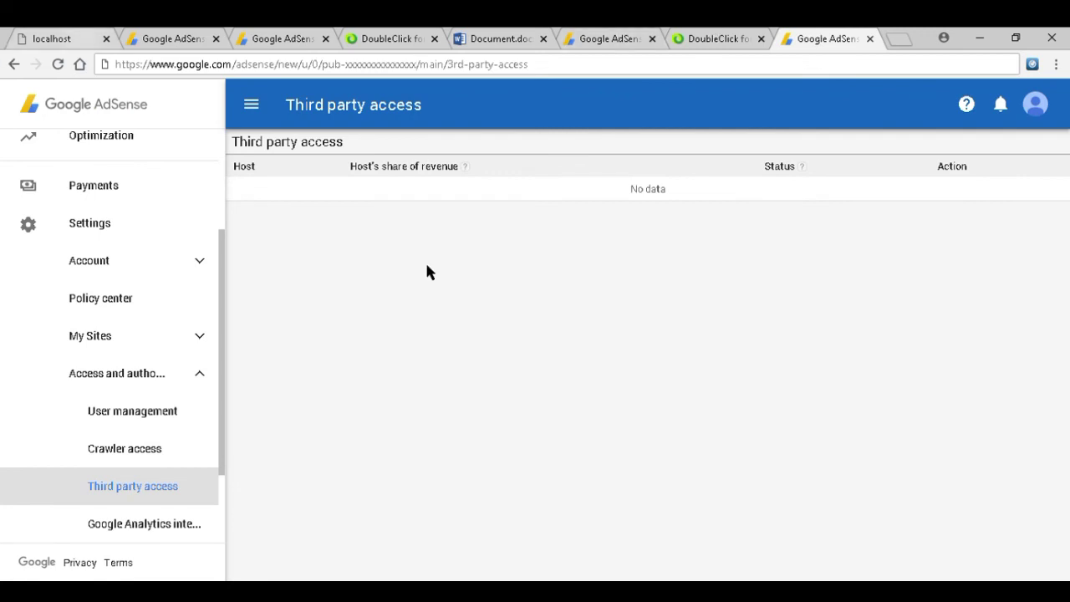